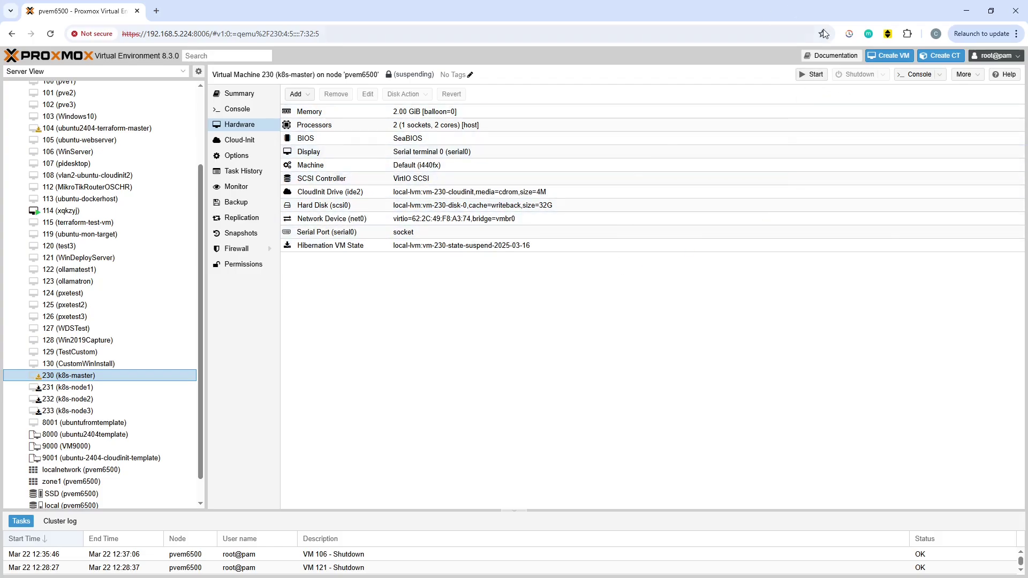
Try starting VM 230 and read its failed task error: VM is locked (suspending).
{"action": "left_click", "coordinate": [812, 74]}
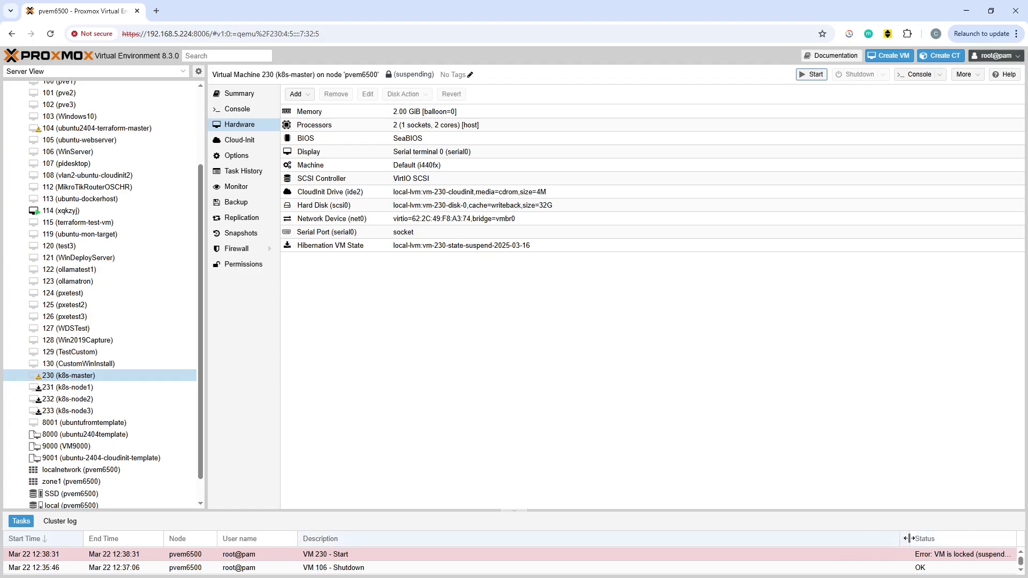
{"action": "double_click", "coordinate": [889, 554]}
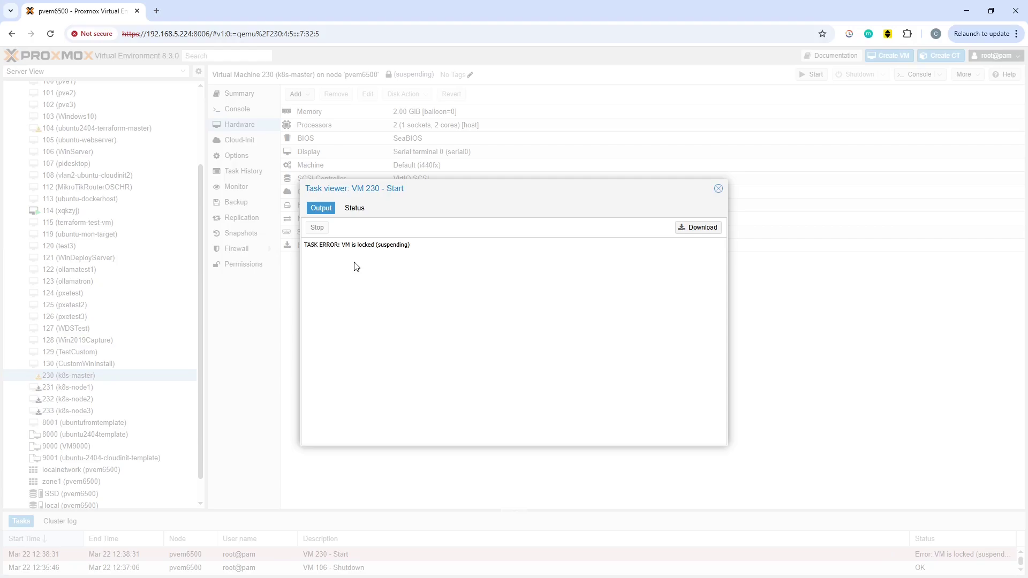
{"action": "left_click", "coordinate": [719, 190]}
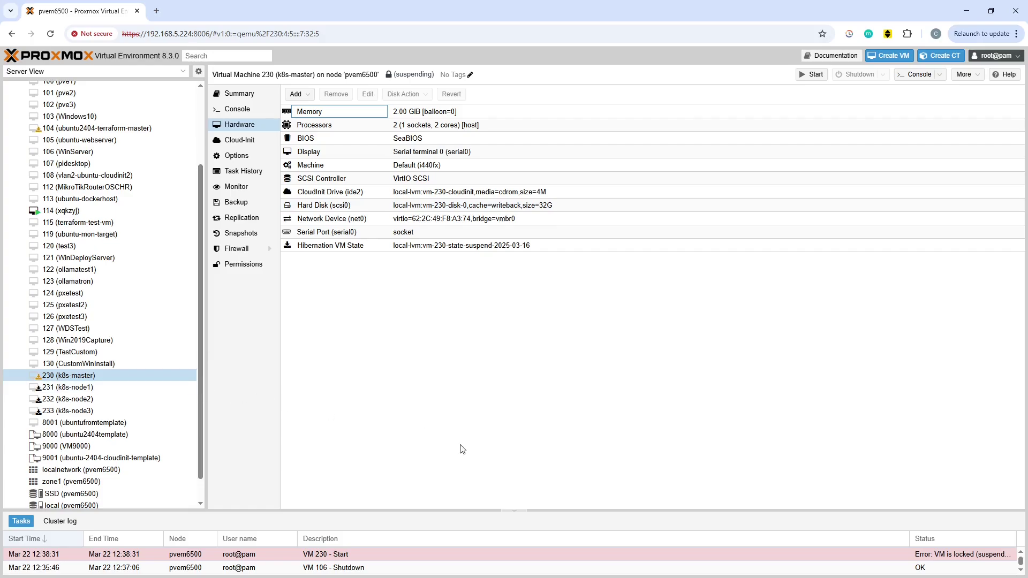
{"action": "scroll", "coordinate": [72, 105], "scroll_direction": "up", "scroll_amount": 5}
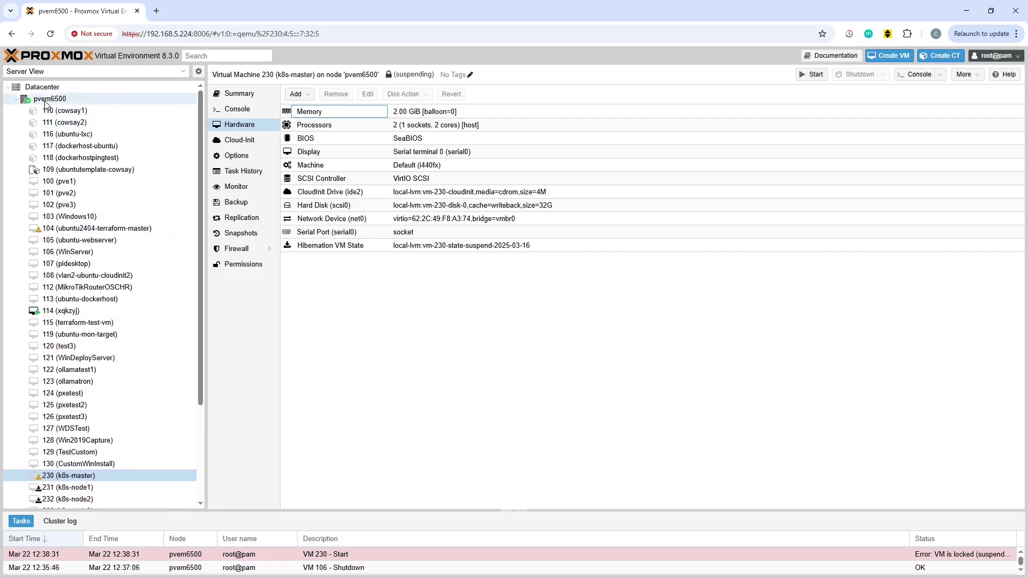
Open a shell on node pvem6500 and run qm unlock 230.
{"action": "left_click", "coordinate": [50, 97]}
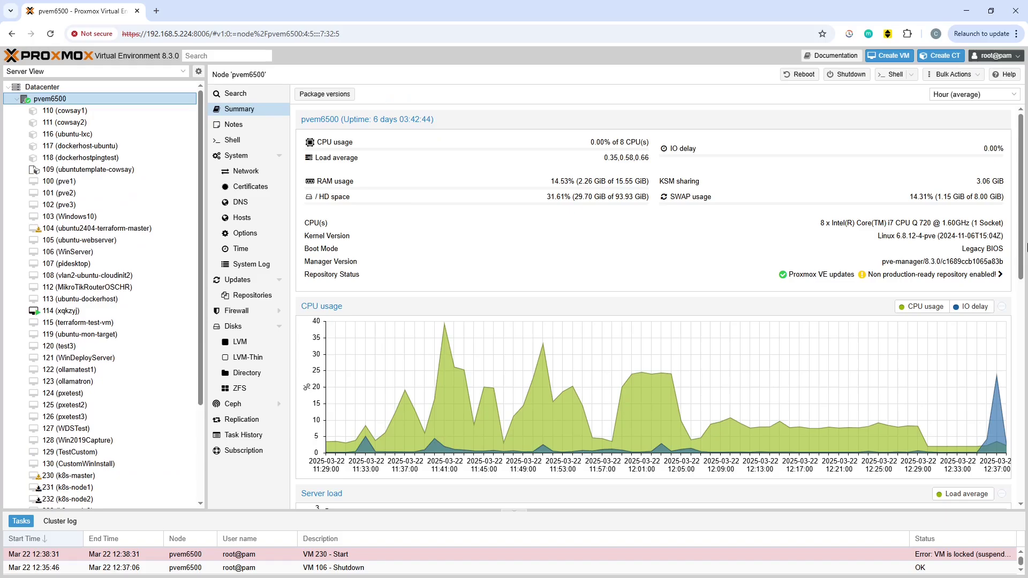
{"action": "left_click", "coordinate": [894, 75]}
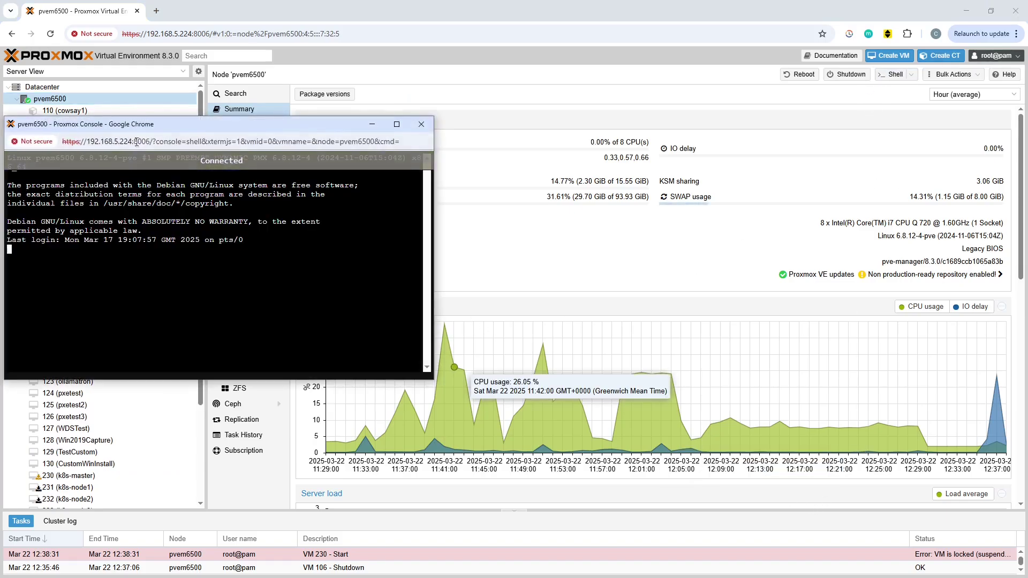
{"action": "left_click_drag", "start_coordinate": [162, 124], "coordinate": [358, 109]}
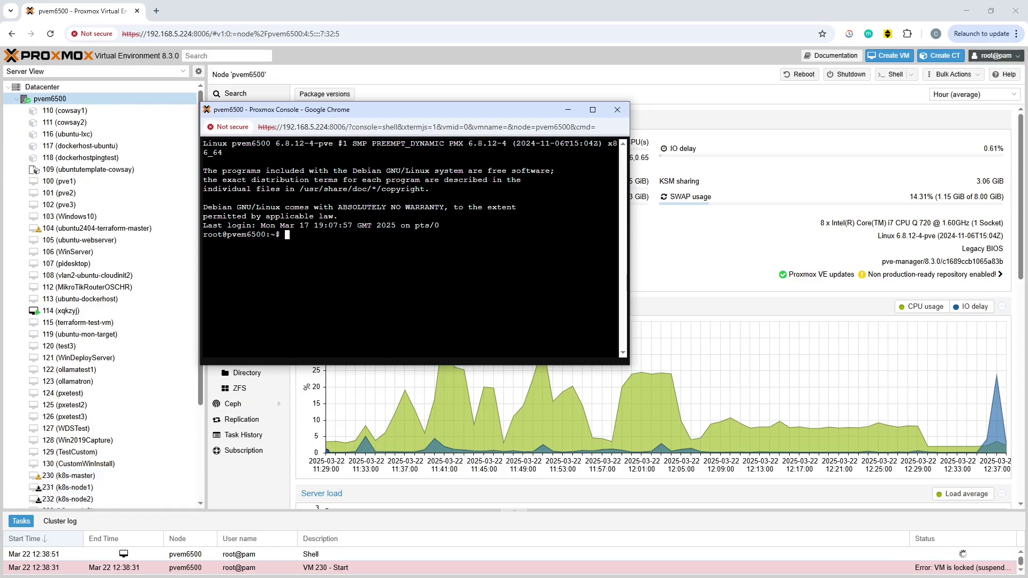
{"action": "left_click", "coordinate": [160, 206]}
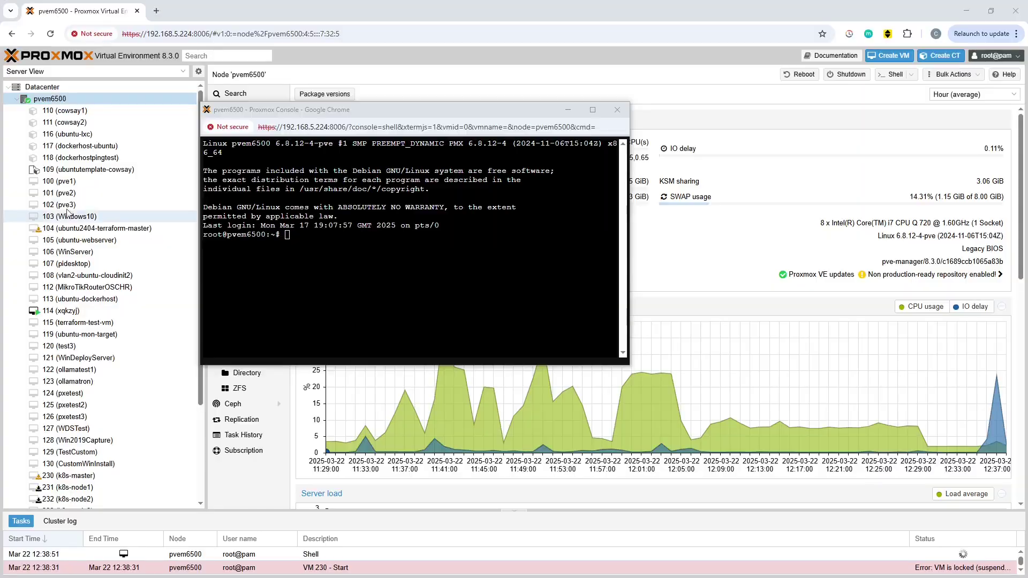
{"action": "left_click", "coordinate": [435, 300]}
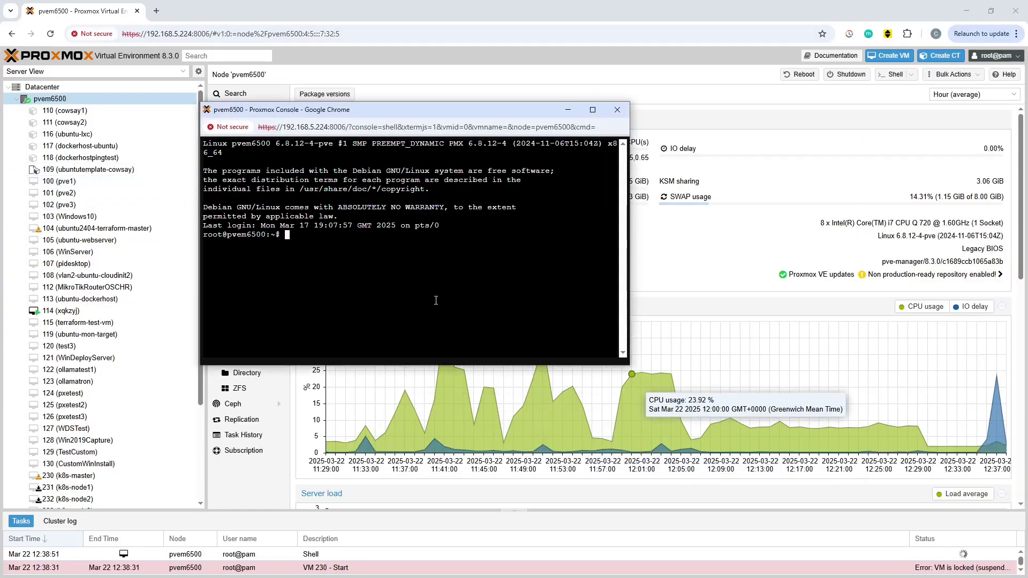
{"action": "type", "text": "qm u"}
{"action": "type", "text": "nloc"}
{"action": "type", "text": "k "}
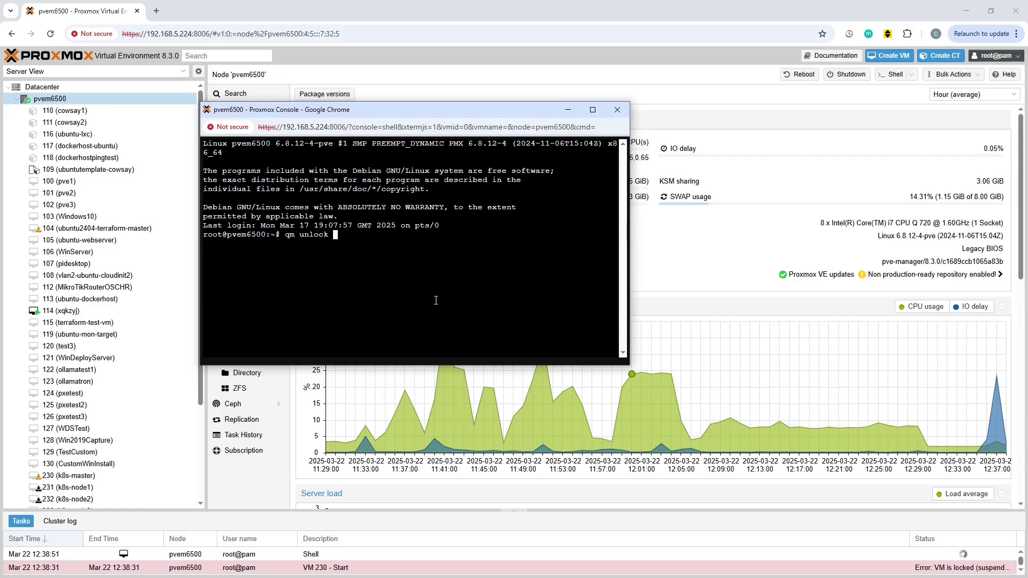
{"action": "type", "text": "230"}
{"action": "key", "text": "Return"}
Start VM 230 (k8s-master) and open its xterm.js console.
{"action": "left_click", "coordinate": [76, 476]}
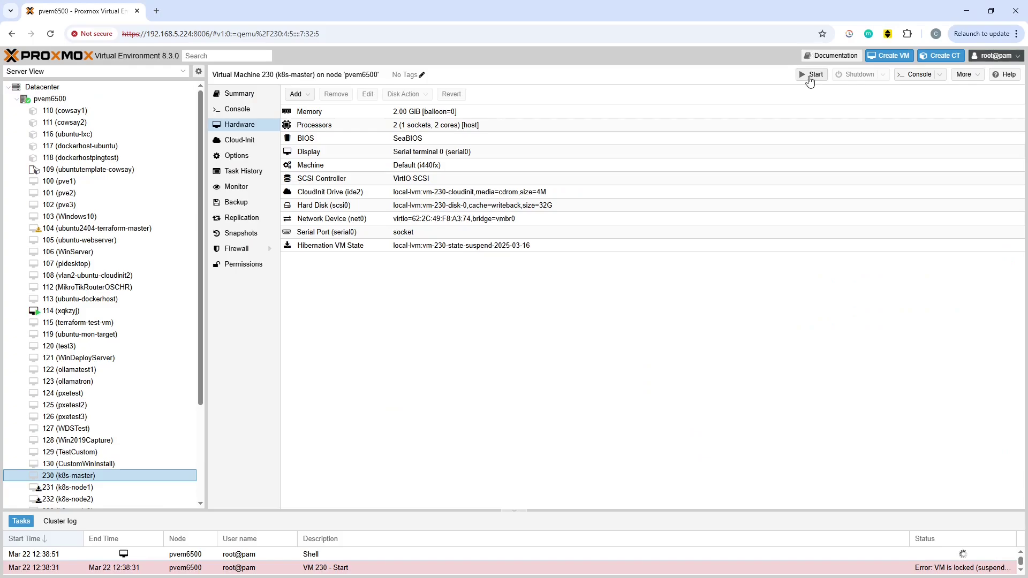
{"action": "left_click", "coordinate": [812, 75]}
{"action": "left_click", "coordinate": [913, 74]}
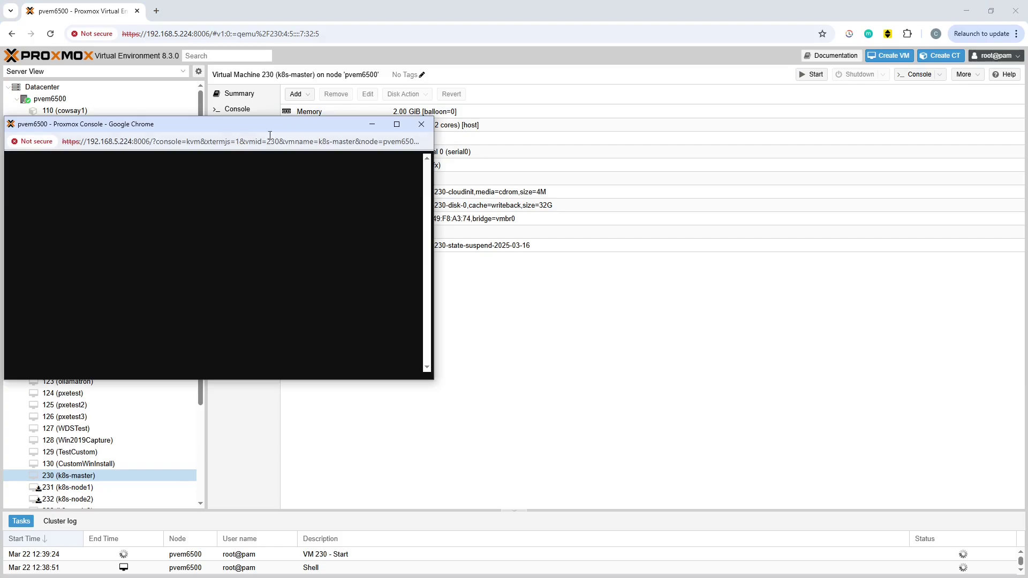
Log in to k8s-master at the console prompt with the username and password.
{"action": "left_click_drag", "start_coordinate": [212, 121], "coordinate": [486, 124]}
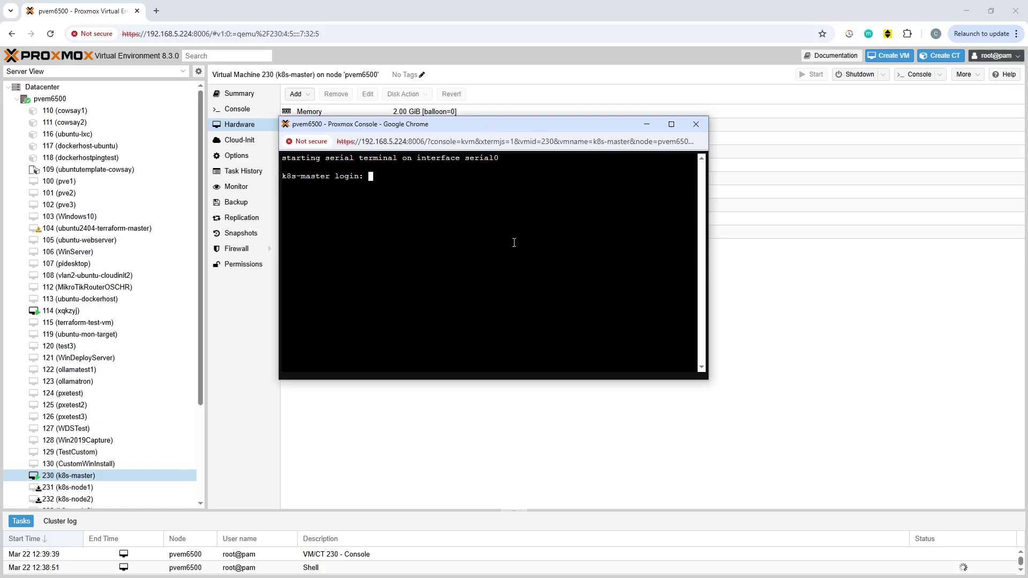
{"action": "type", "text": "user"}
{"action": "key", "text": "Return"}
{"action": "key", "text": "Return"}
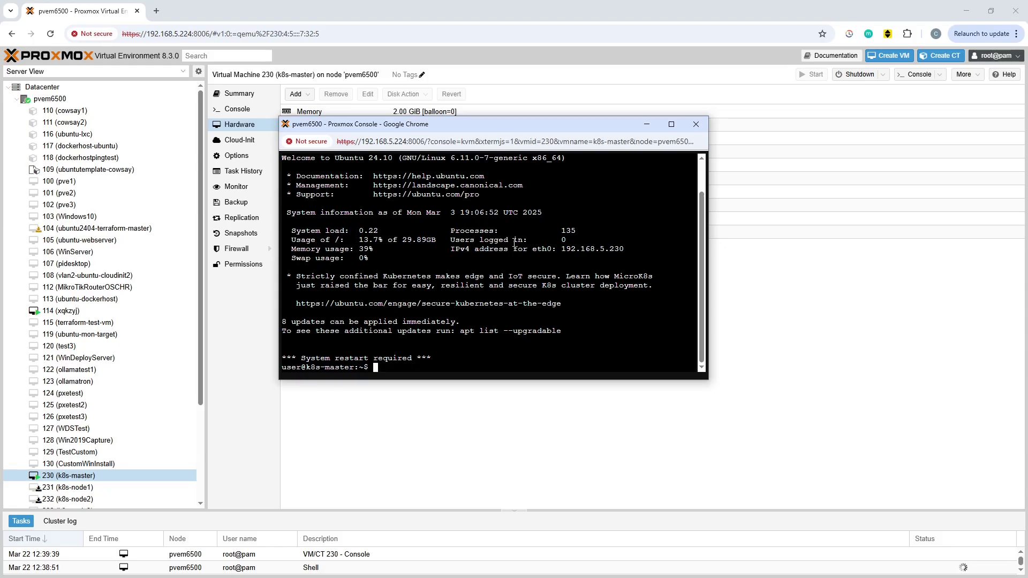
{"action": "key", "text": "alt+Tab"}
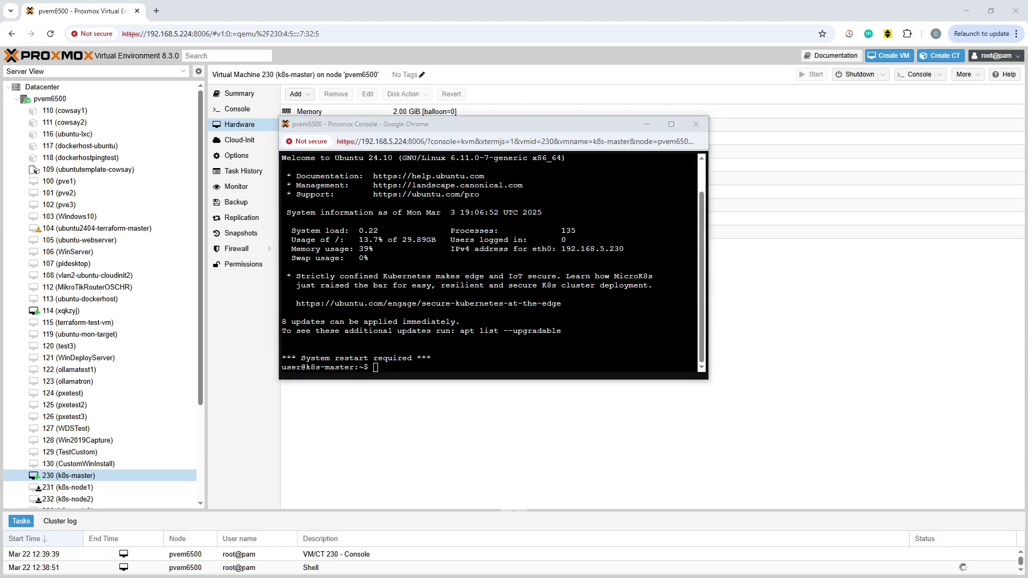